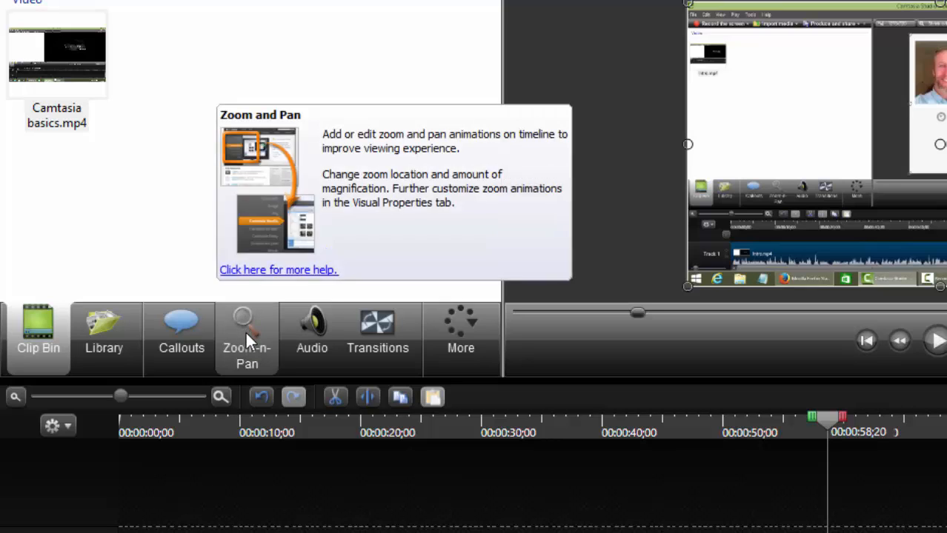
# Add a Zoom-n-Pan animation at 0:00:58;20 by resizing the zoom frame around the video.
pyautogui.click(245, 333)
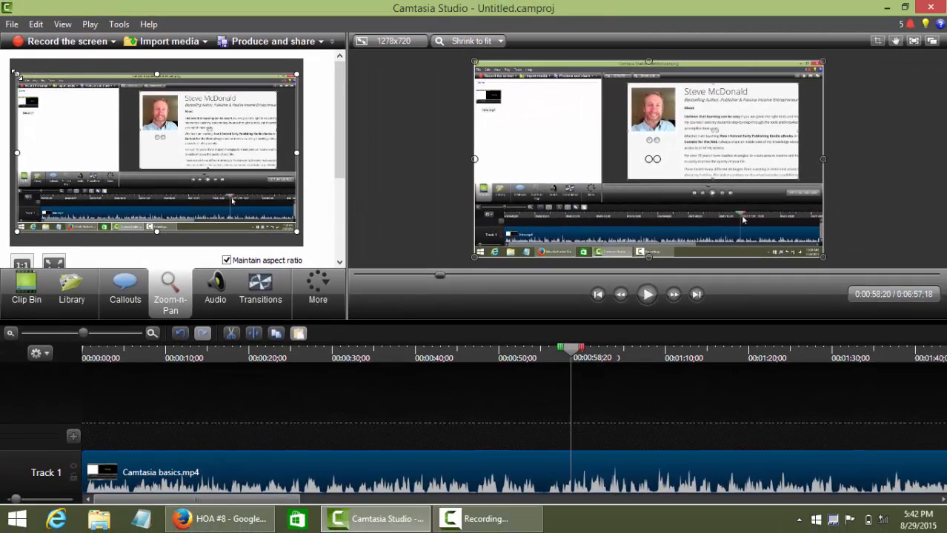
pyautogui.click(13, 72)
pyautogui.moveTo(13, 72); pyautogui.dragTo(154, 226)
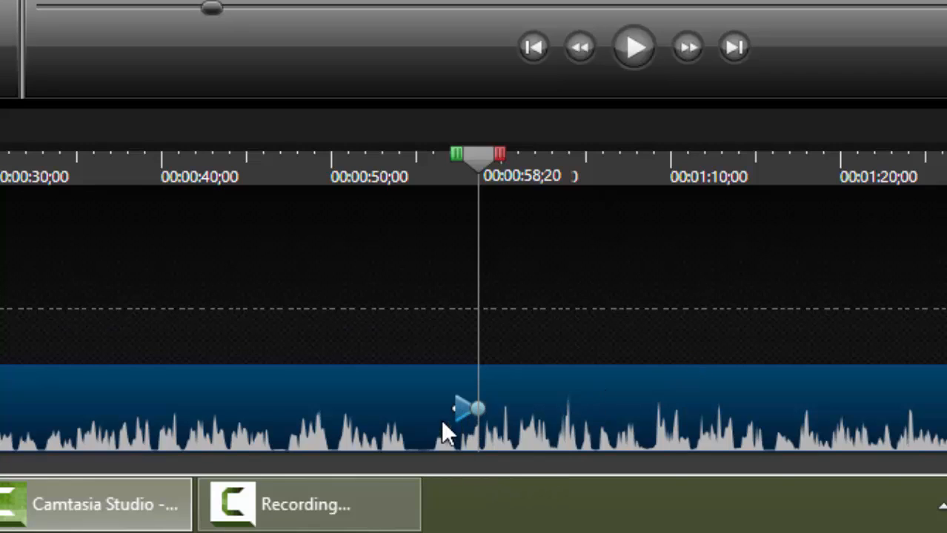
# Lengthen the zoom animation on Track 1 to about ten seconds and move it so it starts at the playhead.
pyautogui.moveTo(451, 409)
pyautogui.mouseDown()
pyautogui.moveTo(250, 407)
pyautogui.moveTo(338, 409)
pyautogui.mouseUp()
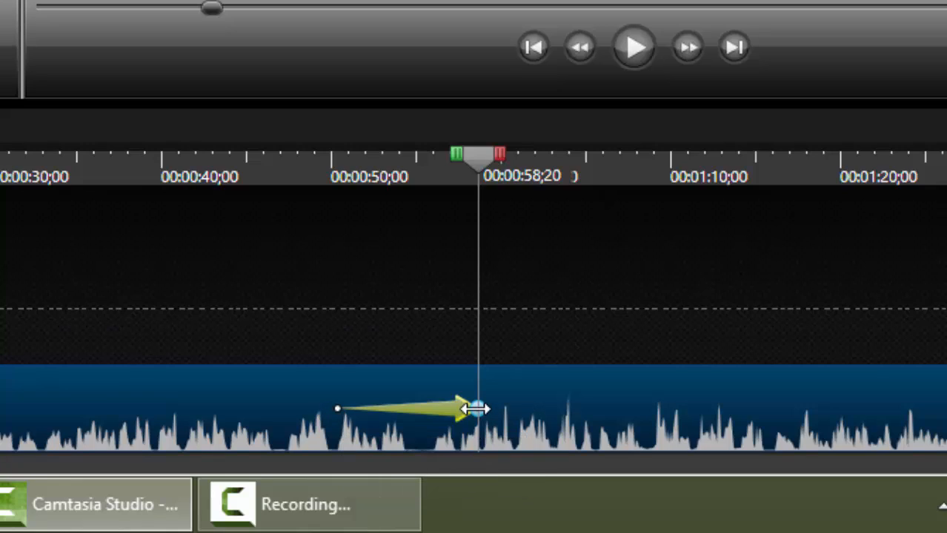
pyautogui.moveTo(478, 407)
pyautogui.mouseDown()
pyautogui.moveTo(602, 414)
pyautogui.moveTo(493, 413)
pyautogui.moveTo(512, 416)
pyautogui.moveTo(503, 415)
pyautogui.mouseUp()
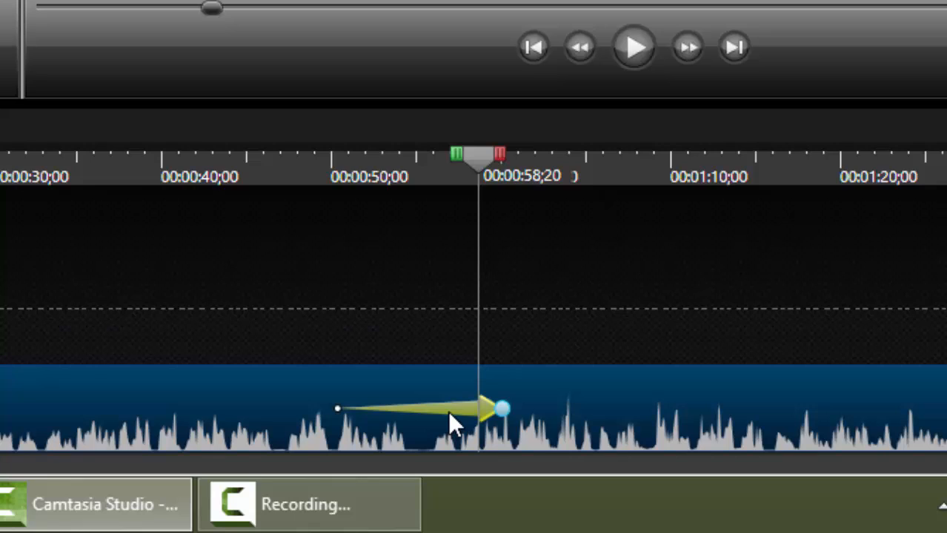
pyautogui.moveTo(449, 414); pyautogui.dragTo(400, 408)
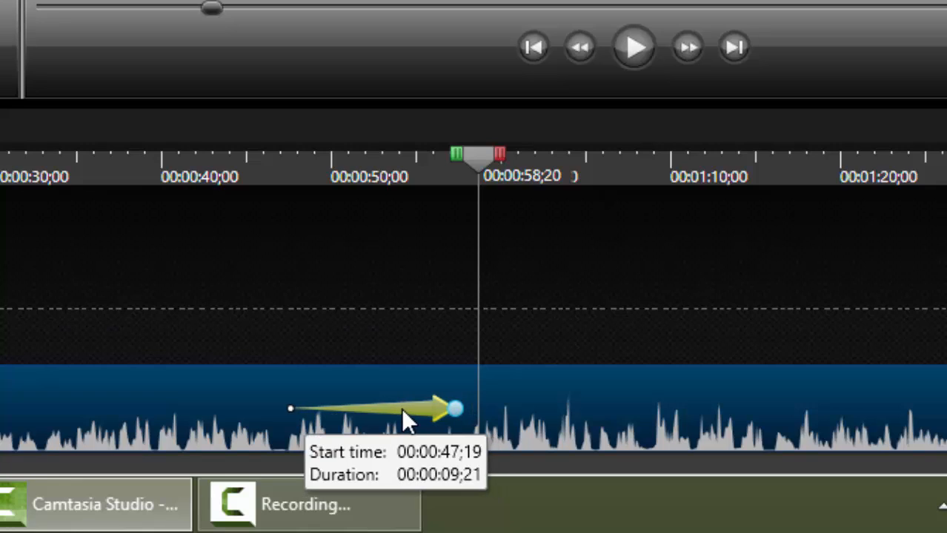
pyautogui.moveTo(400, 408); pyautogui.dragTo(416, 409)
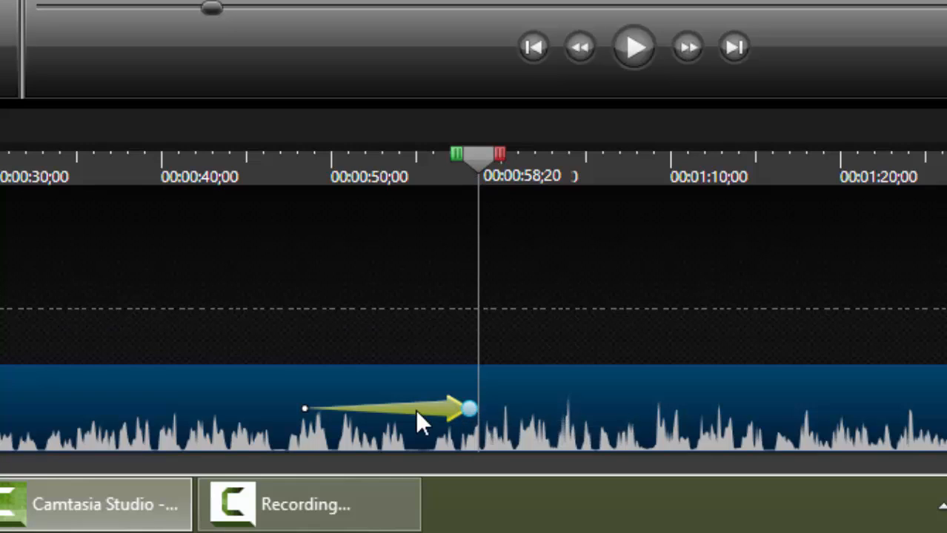
pyautogui.moveTo(421, 408); pyautogui.dragTo(578, 419)
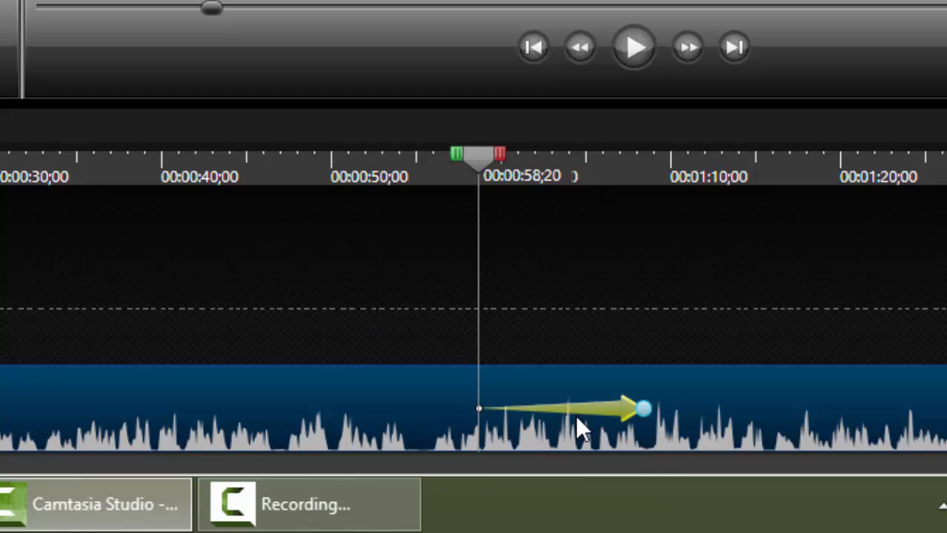
# Stretch the zoom animation's end to about 00:01:30;00, then shorten its duration to about 2.5 seconds.
pyautogui.moveTo(644, 409); pyautogui.dragTo(661, 419)
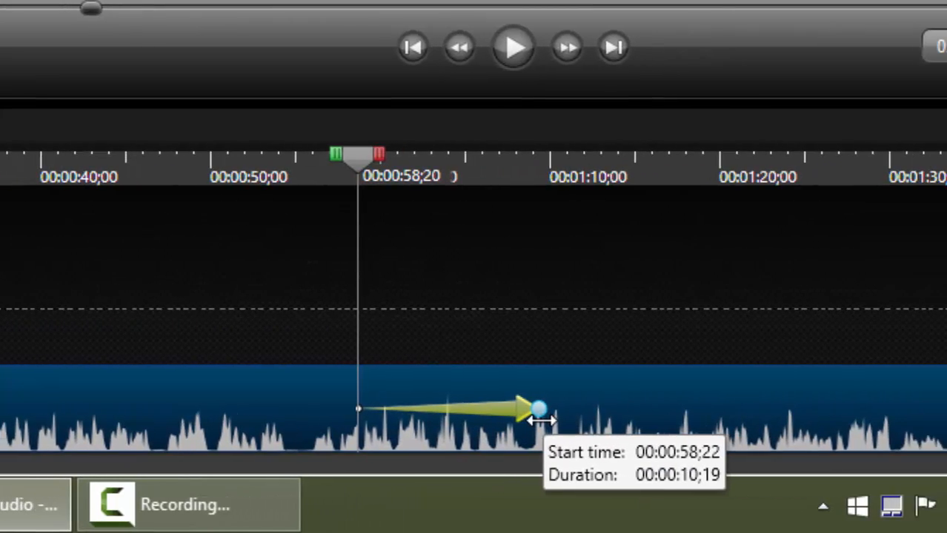
pyautogui.moveTo(541, 420); pyautogui.dragTo(841, 410)
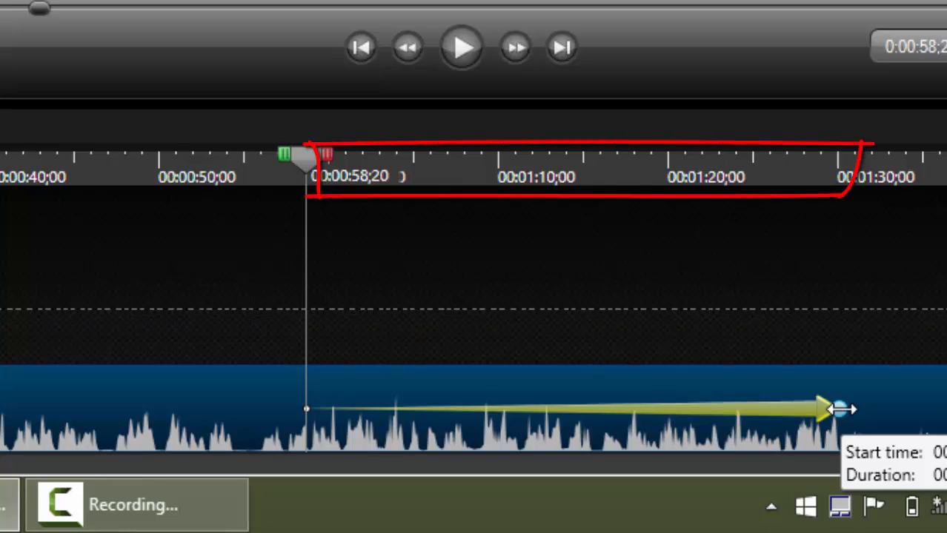
pyautogui.moveTo(841, 409); pyautogui.dragTo(350, 422)
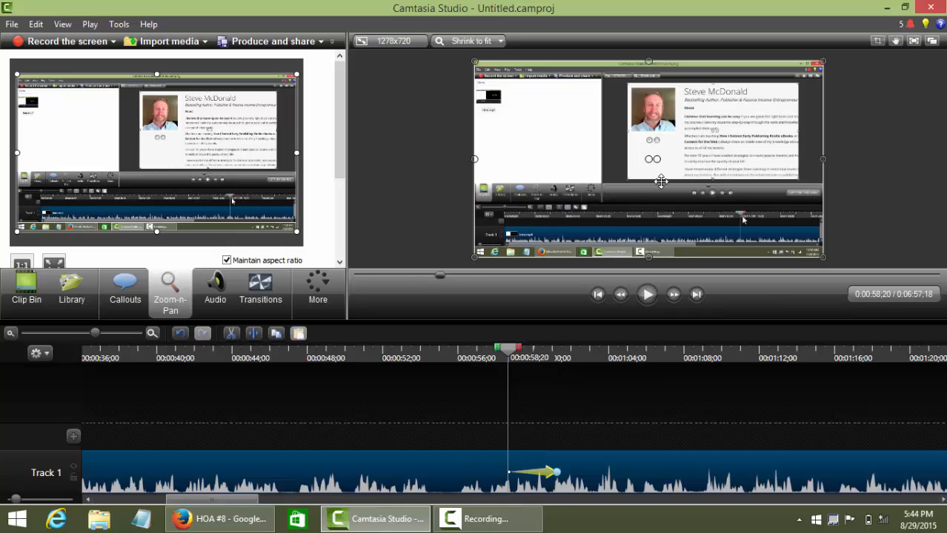
# Adjust the zoom frame's edges and upper-right corner so the frame fits the video's borders.
pyautogui.click(152, 334)
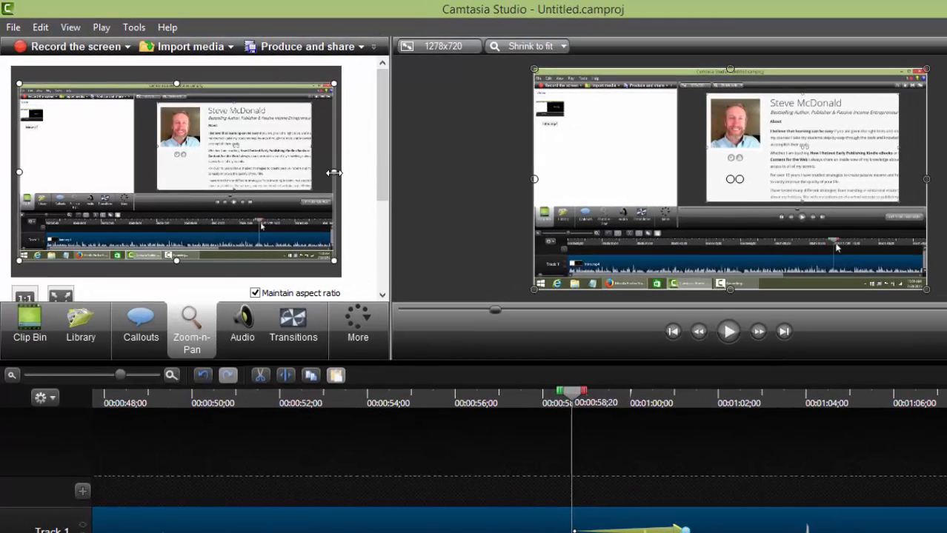
pyautogui.moveTo(333, 173)
pyautogui.mouseDown()
pyautogui.moveTo(313, 173)
pyautogui.moveTo(331, 174)
pyautogui.mouseUp()
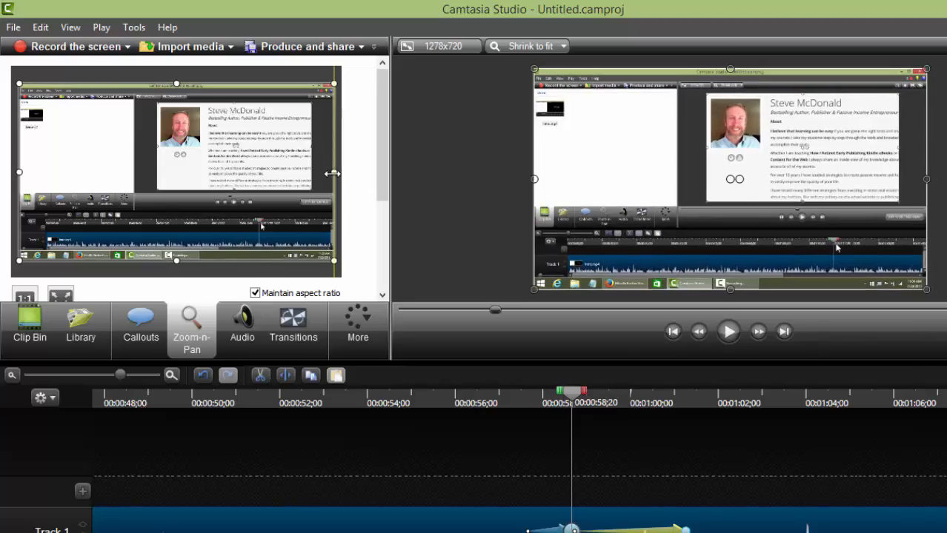
pyautogui.moveTo(334, 83)
pyautogui.mouseDown()
pyautogui.moveTo(271, 122)
pyautogui.moveTo(332, 82)
pyautogui.mouseUp()
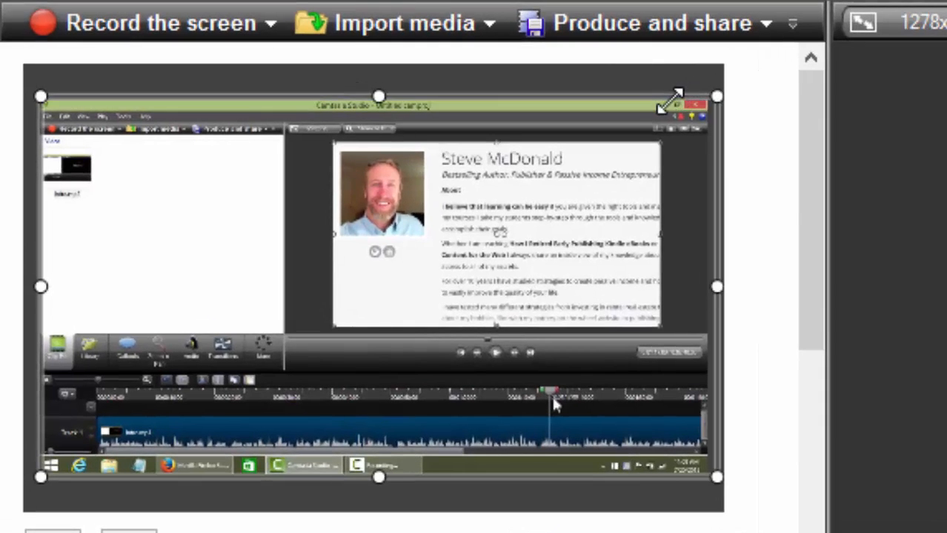
pyautogui.moveTo(671, 102); pyautogui.dragTo(710, 117)
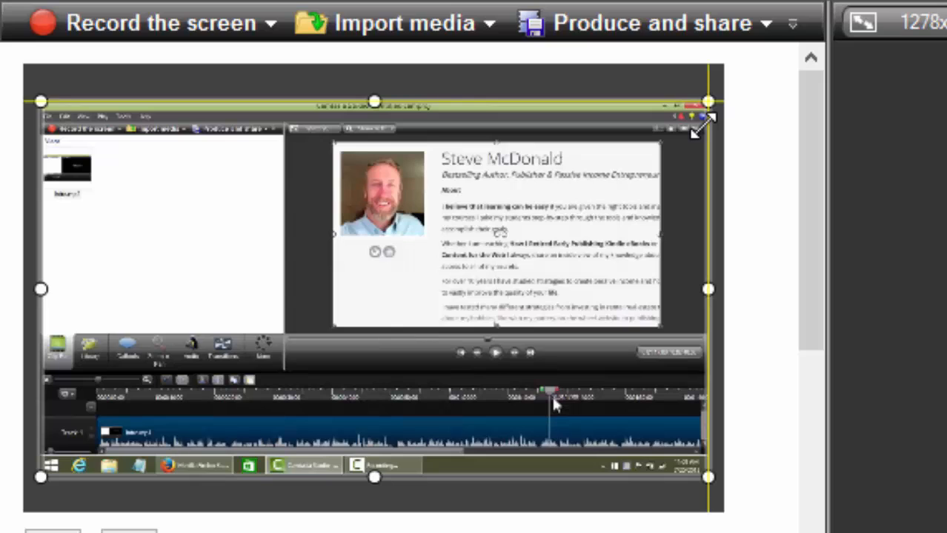
pyautogui.moveTo(703, 126); pyautogui.dragTo(703, 129)
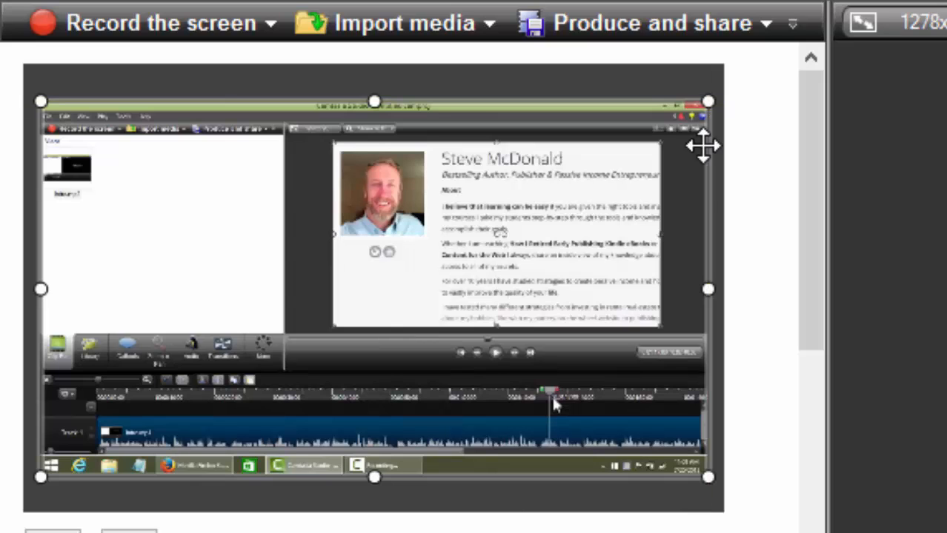
pyautogui.moveTo(375, 480); pyautogui.dragTo(396, 479)
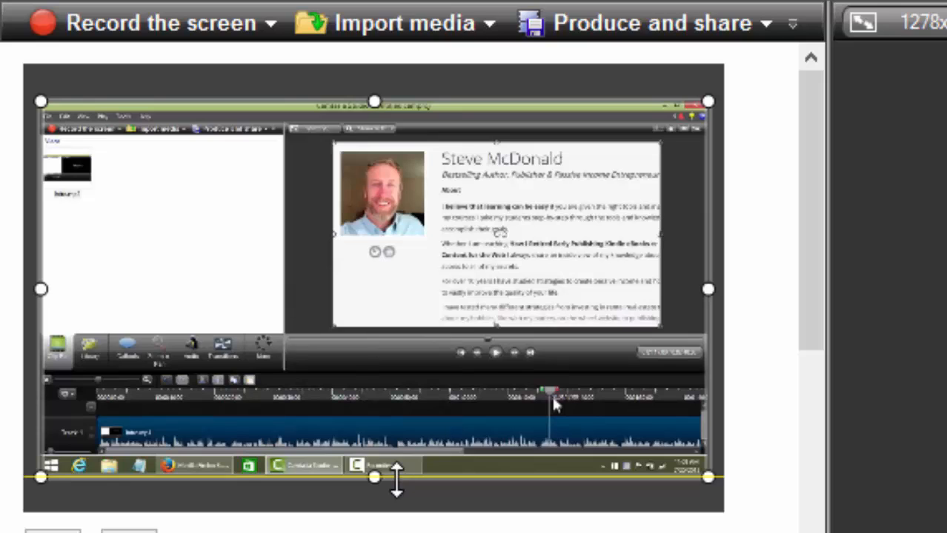
pyautogui.moveTo(396, 480); pyautogui.dragTo(397, 480)
# Shrink the zoom frame to the upper-left part of the video, then scale it back to fit the entire video.
pyautogui.moveTo(810, 229); pyautogui.dragTo(829, 248)
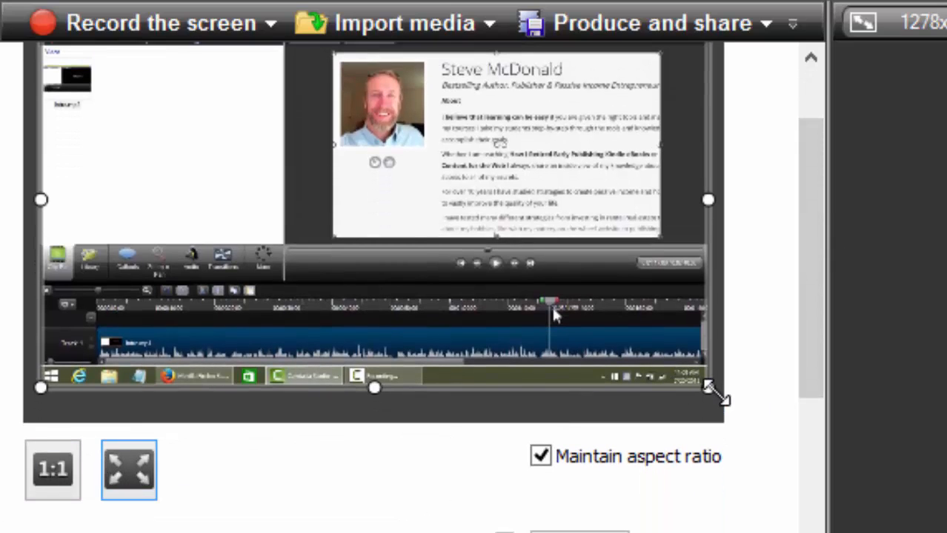
pyautogui.moveTo(709, 386); pyautogui.dragTo(360, 156)
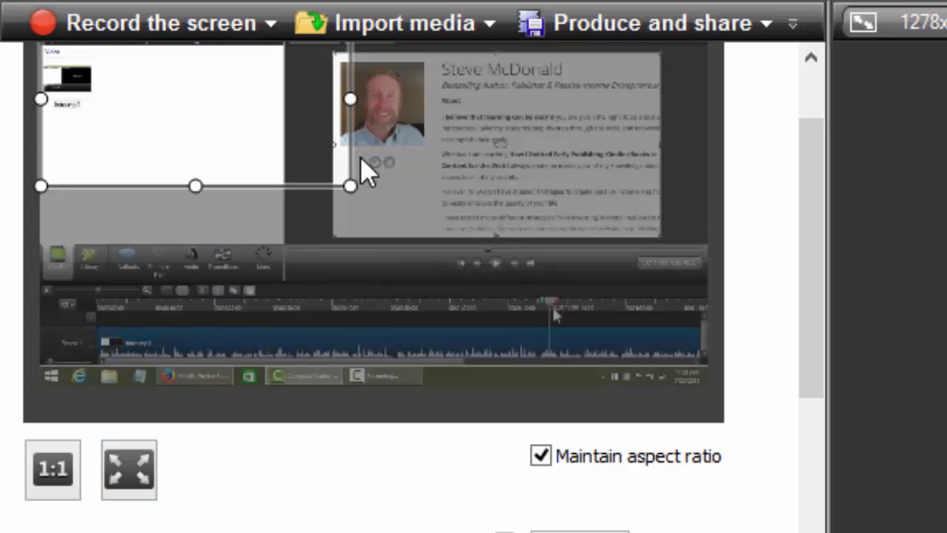
pyautogui.click(127, 478)
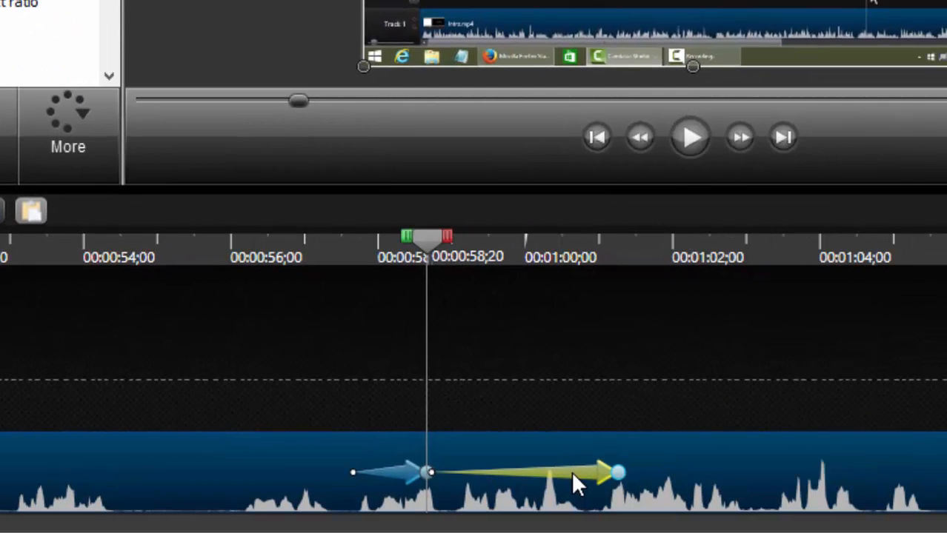
# Delete both zoom animations from the clip on Track 1.
pyautogui.rightClick(573, 474)
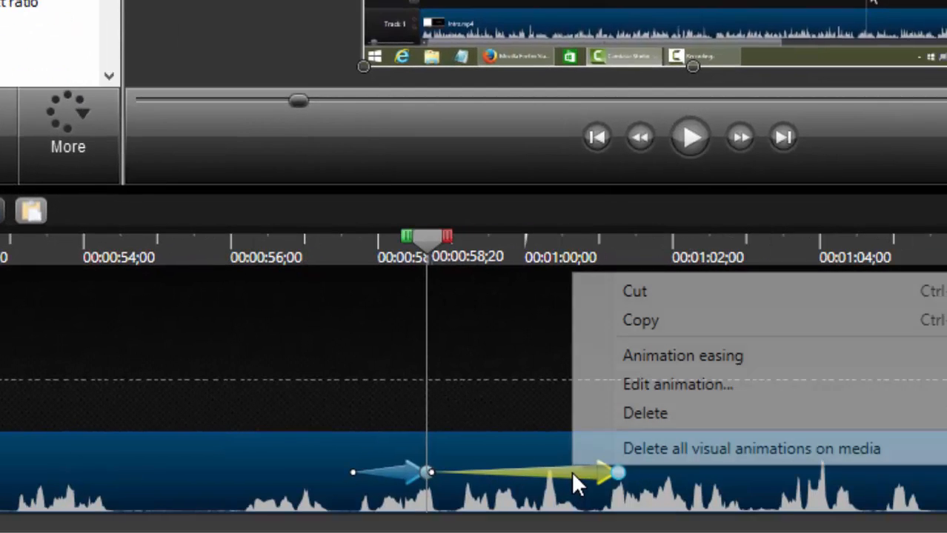
pyautogui.click(645, 414)
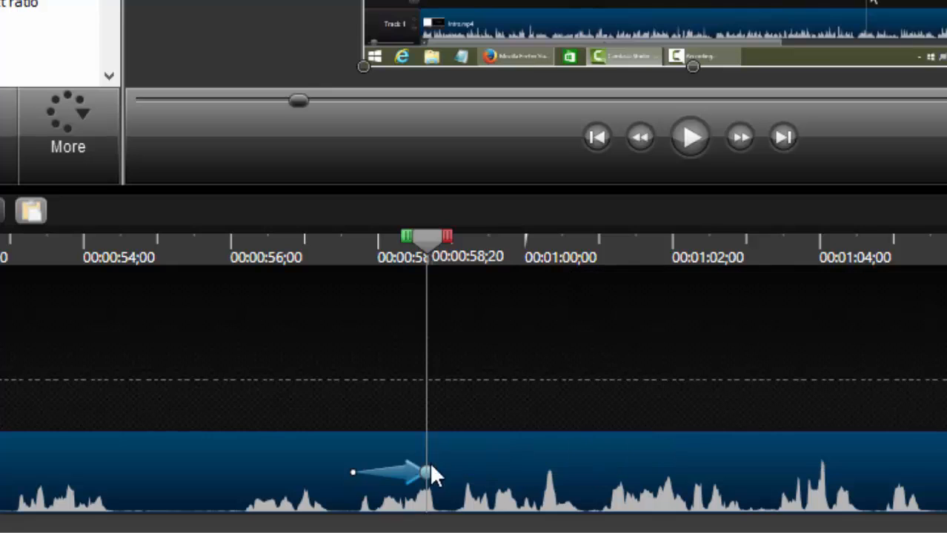
pyautogui.click(394, 474)
pyautogui.rightClick(394, 475)
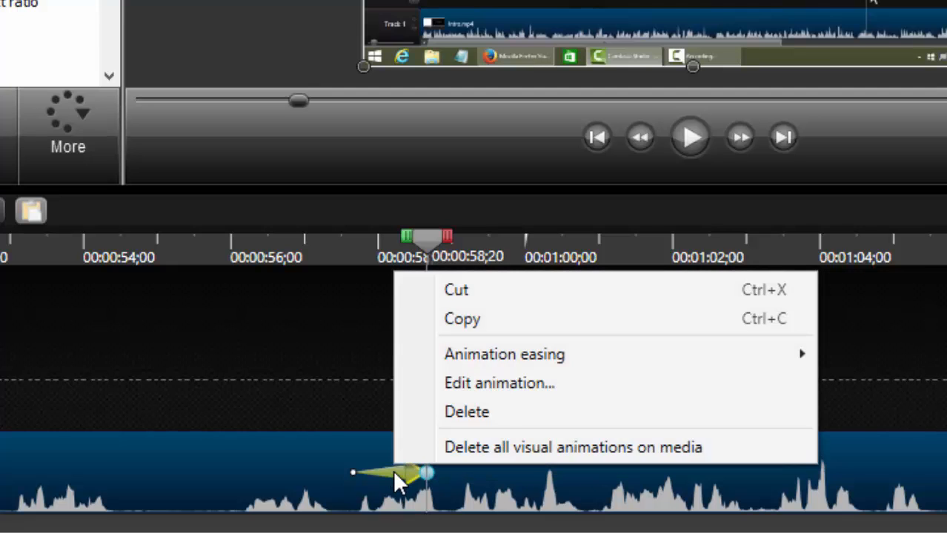
pyautogui.click(475, 413)
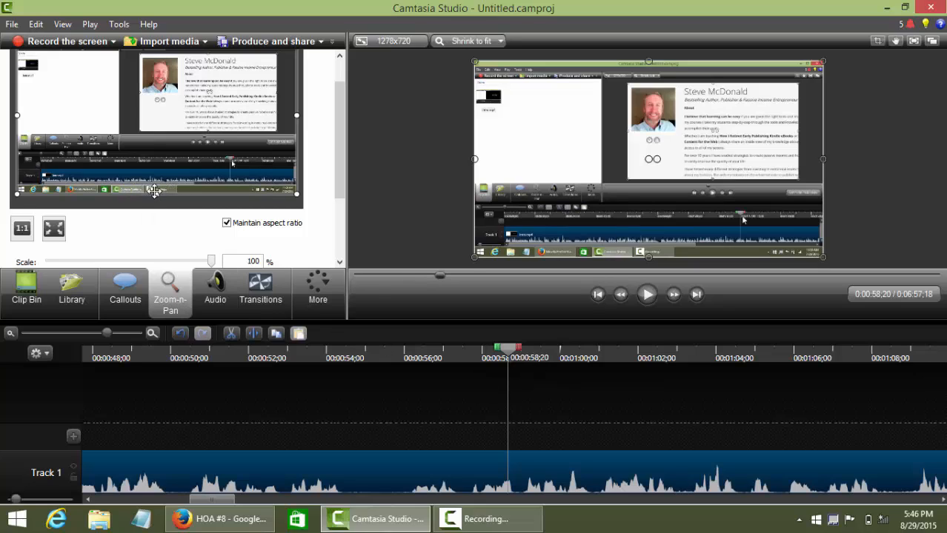
# Shrink the zoom frame toward the upper left to a 148% scale, then scale it back to fit the entire video.
pyautogui.moveTo(295, 192); pyautogui.dragTo(206, 143)
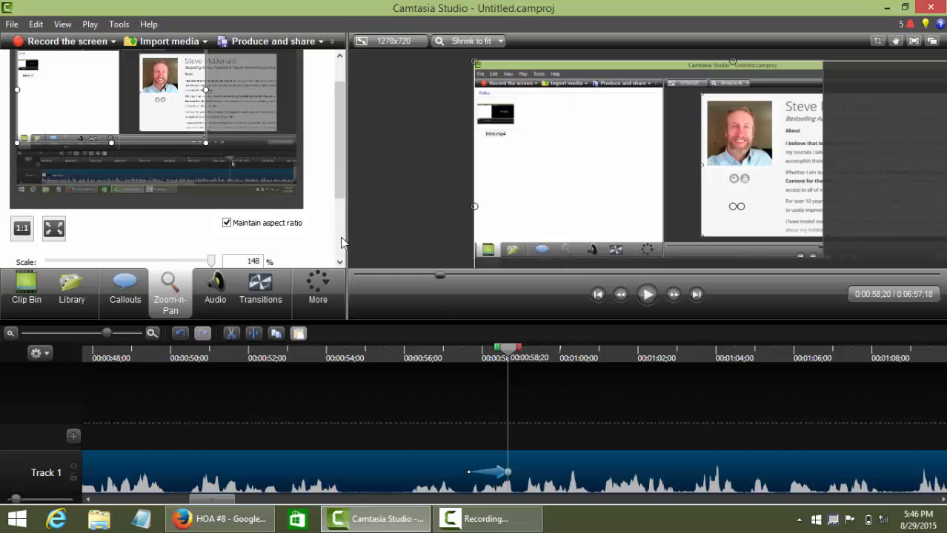
pyautogui.click(53, 230)
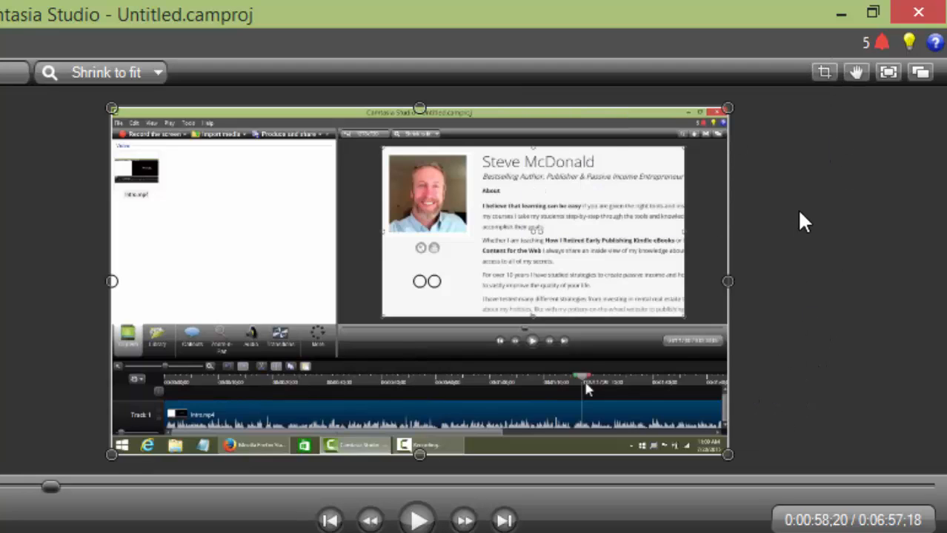
# Enable crop mode and crop narrow strips off the bottom and top of the video, removing the taskbar and title bar.
pyautogui.click(824, 73)
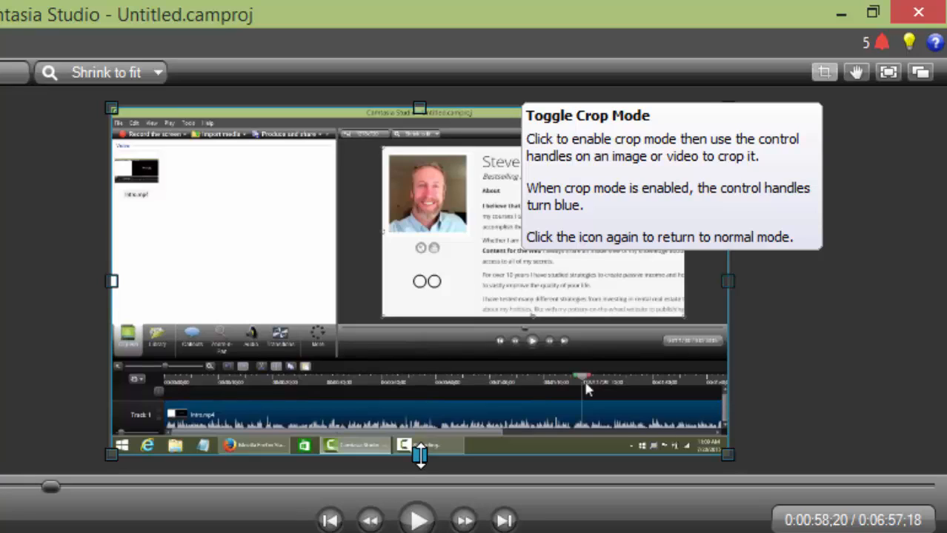
pyautogui.moveTo(419, 454); pyautogui.dragTo(419, 437)
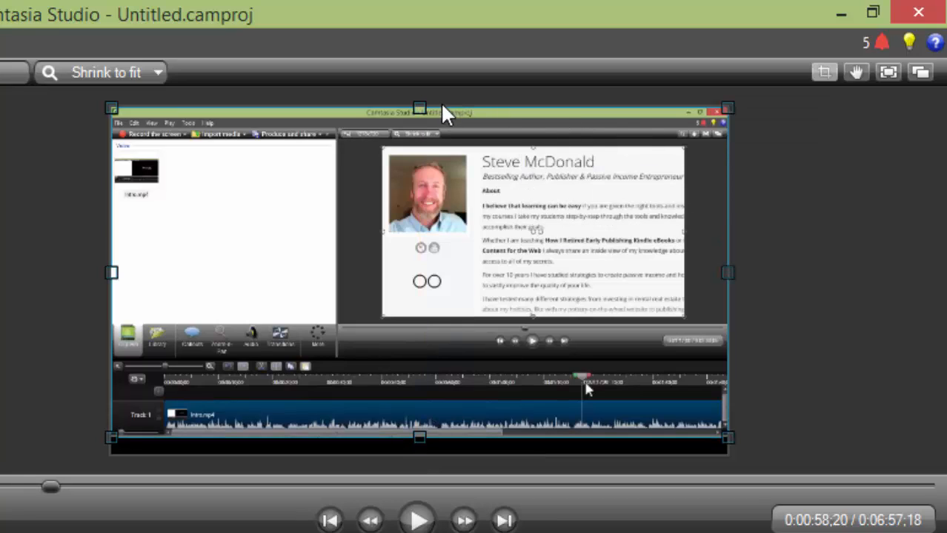
pyautogui.moveTo(419, 108); pyautogui.dragTo(423, 123)
pyautogui.click(912, 215)
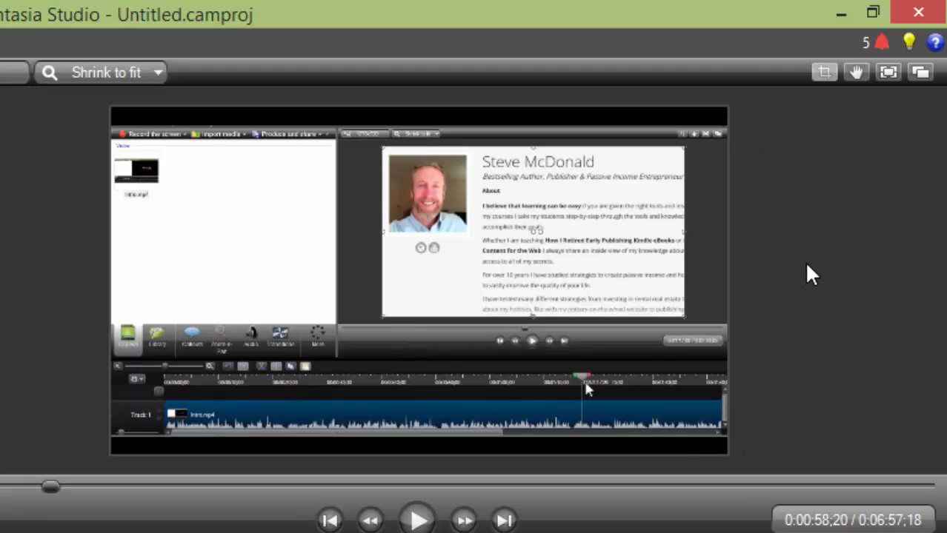
# Restore the cropped top and bottom strips of the video to the full frame height.
pyautogui.click(504, 321)
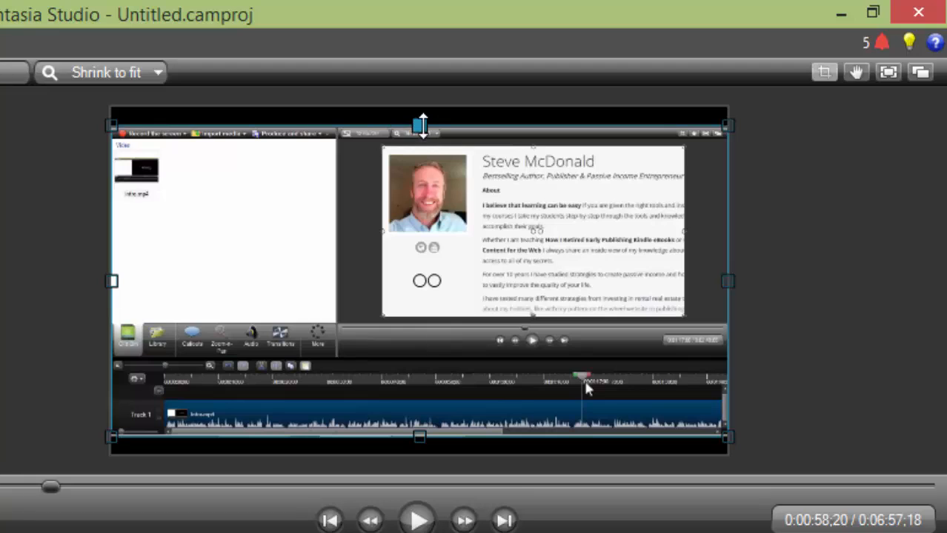
pyautogui.moveTo(420, 123); pyautogui.dragTo(421, 106)
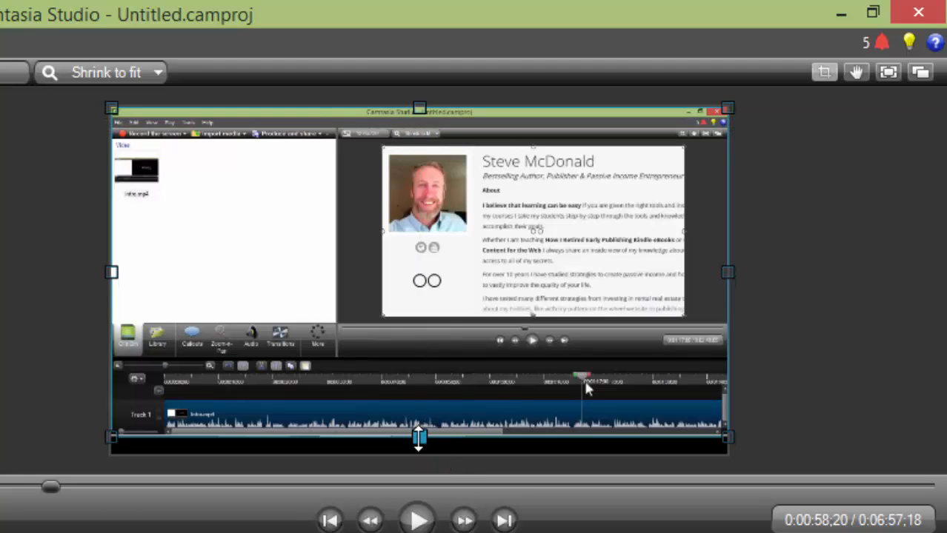
pyautogui.moveTo(419, 434)
pyautogui.mouseDown()
pyautogui.moveTo(423, 461)
pyautogui.moveTo(419, 452)
pyautogui.mouseUp()
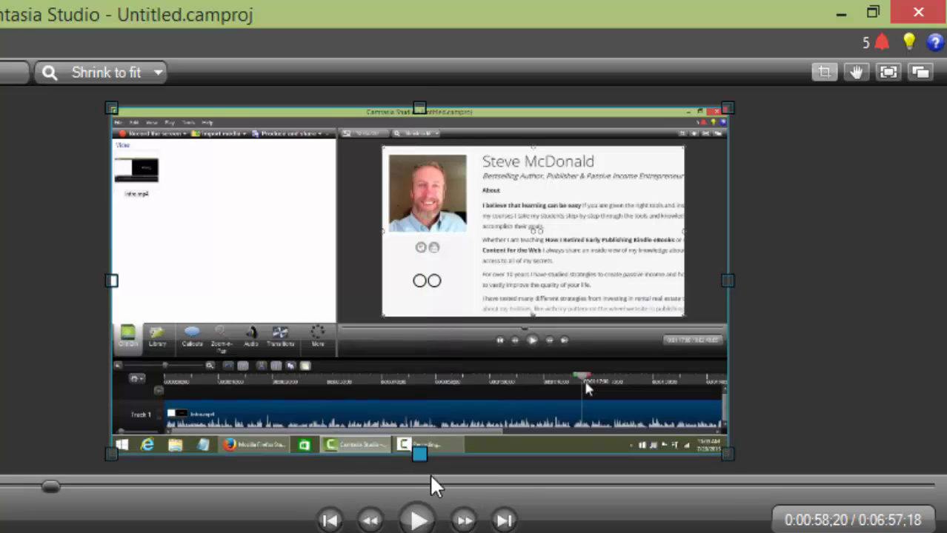
pyautogui.click(776, 317)
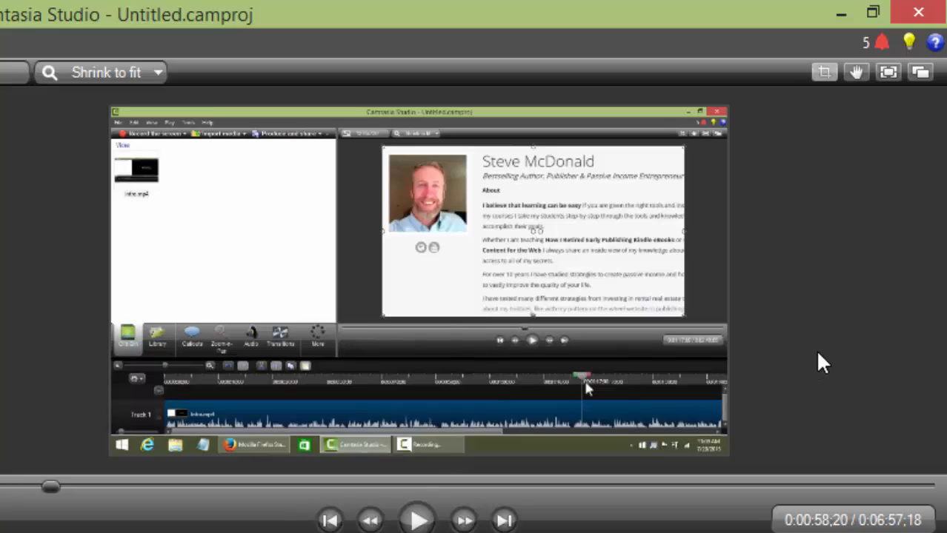